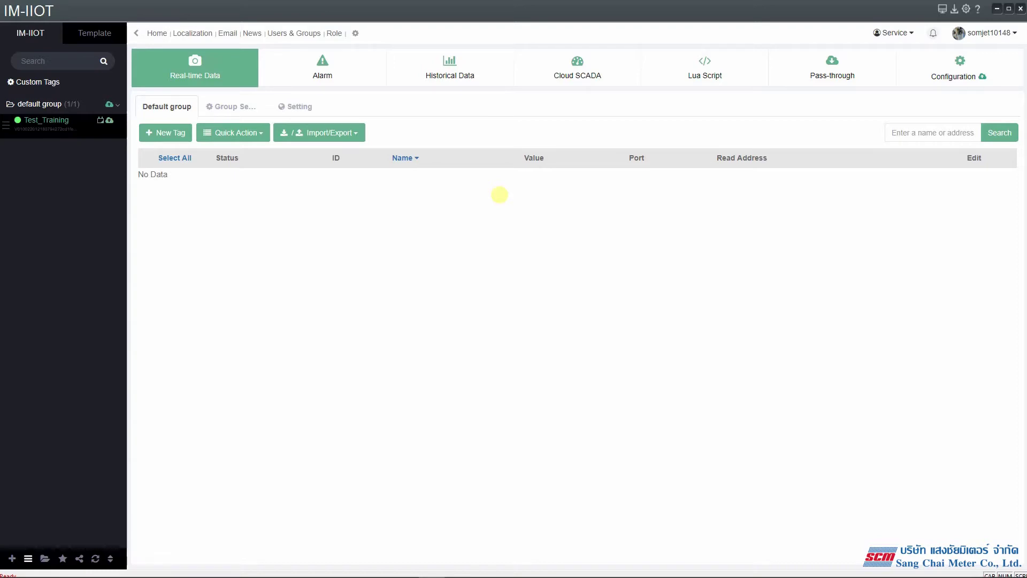
# Step: Switch from the FPWIN GR7S ladder program to IM-IIOT and open the real-time data of the Test_Training device
pyautogui.moveTo(23, 554)
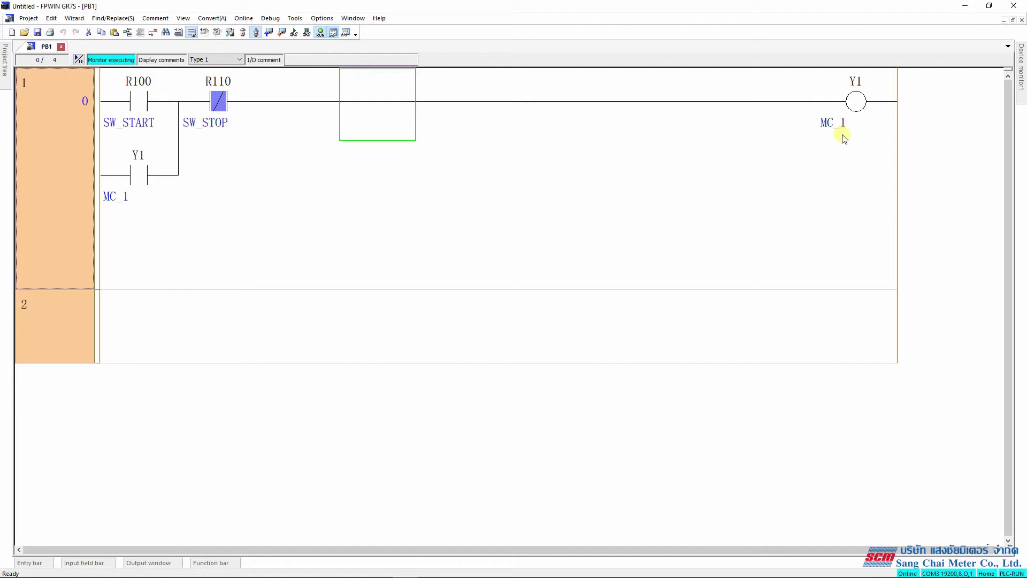
pyautogui.click(964, 6)
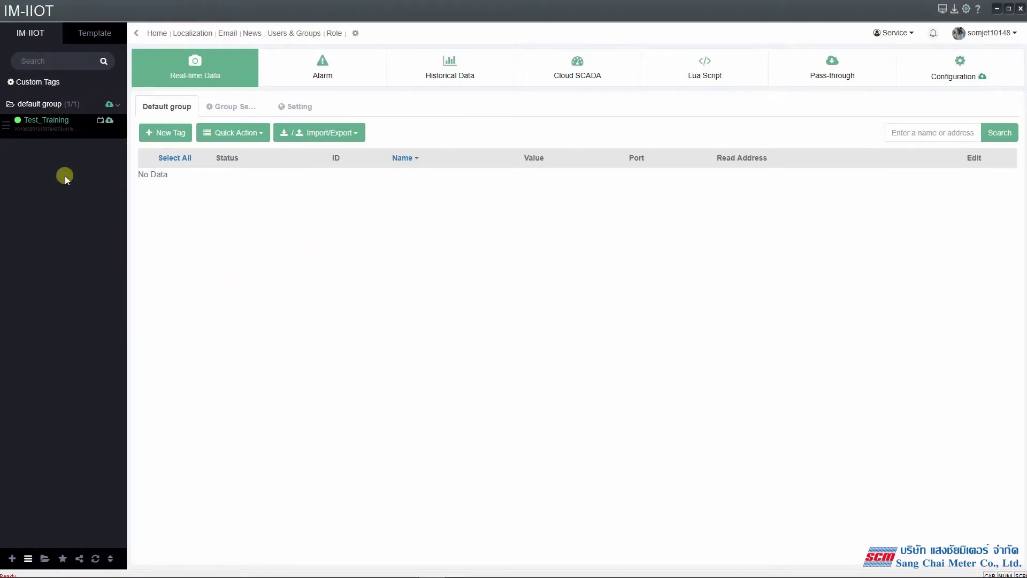
pyautogui.click(46, 121)
pyautogui.click(46, 121)
pyautogui.click(43, 122)
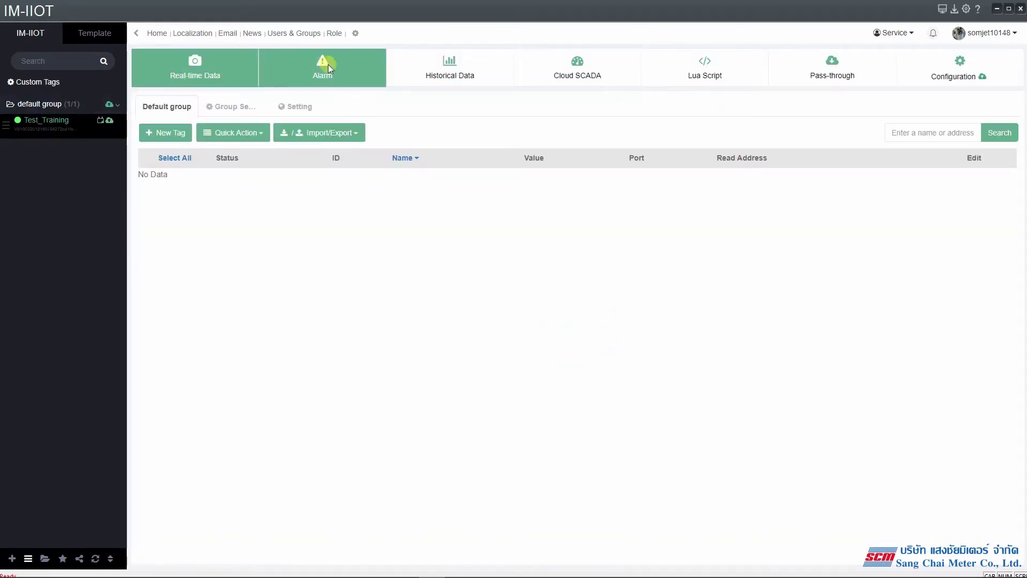
pyautogui.click(230, 73)
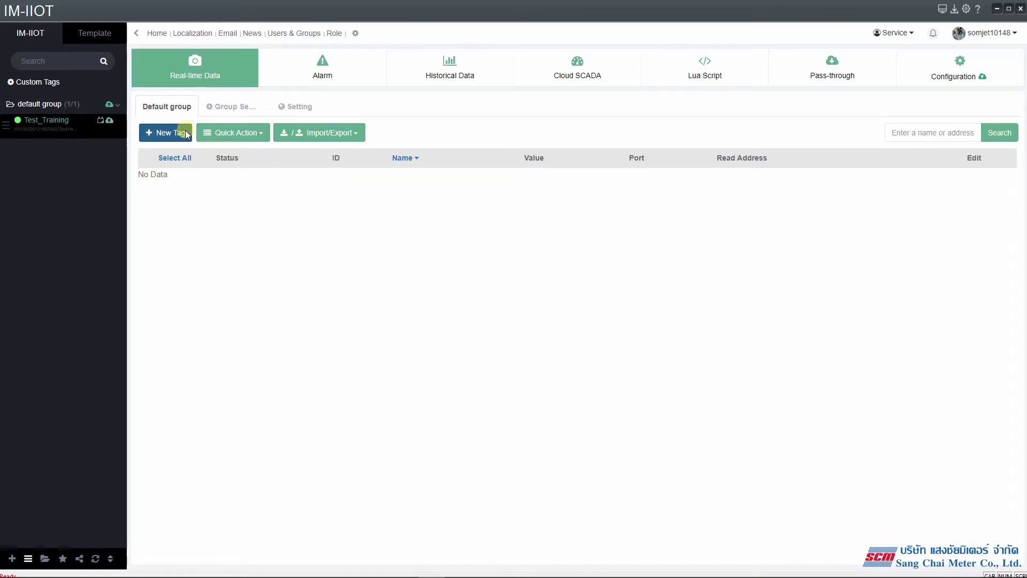
# Step: Create a real-time data group named FP0R in the group settings
pyautogui.click(218, 108)
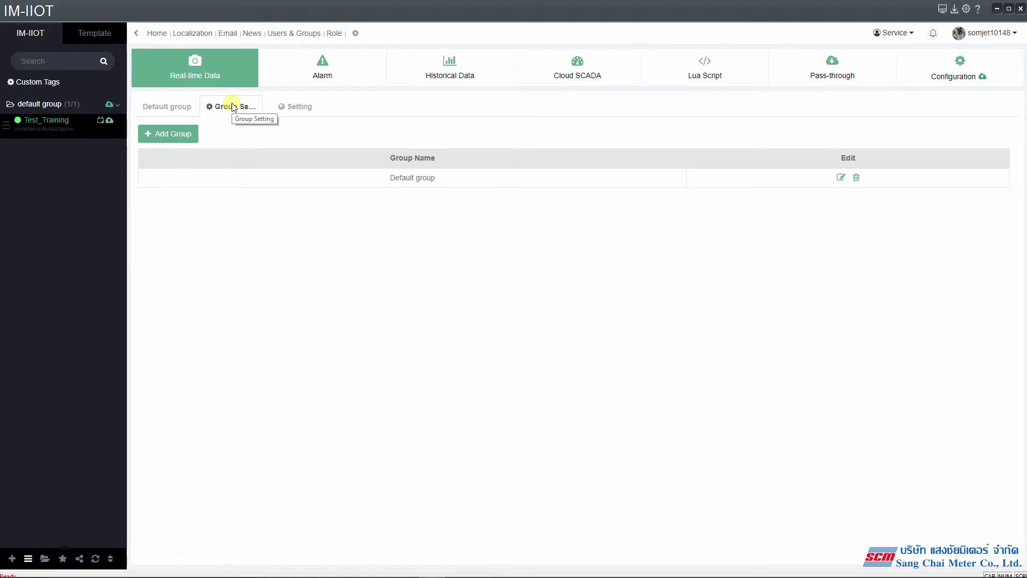
pyautogui.click(174, 133)
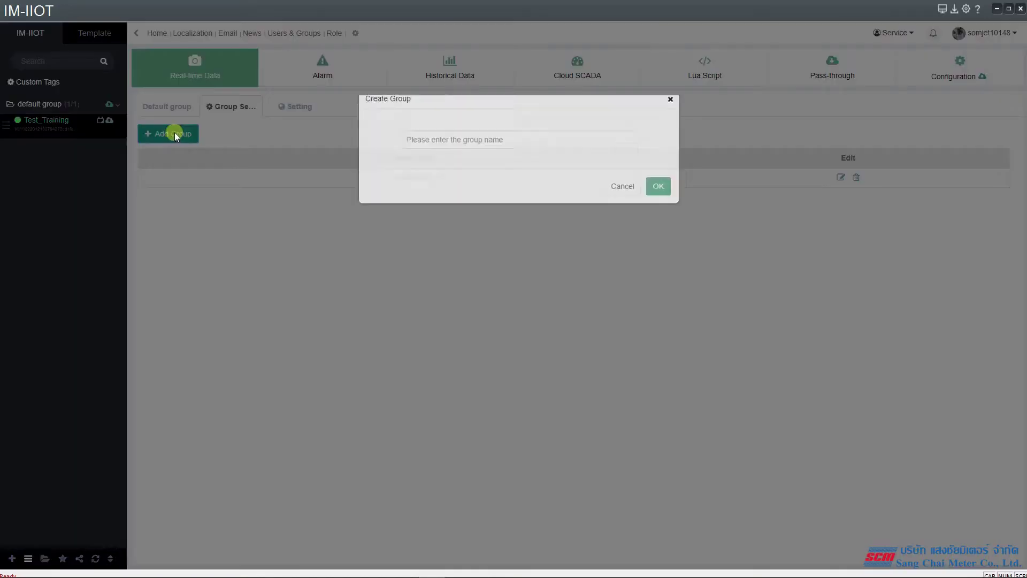
pyautogui.click(446, 155)
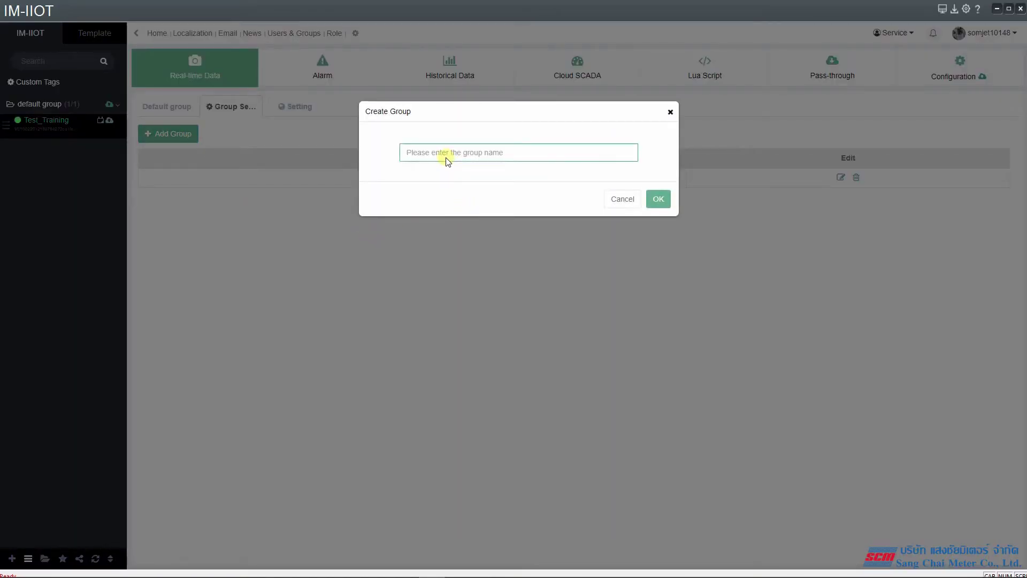
pyautogui.write('FP0R')
pyautogui.click(657, 199)
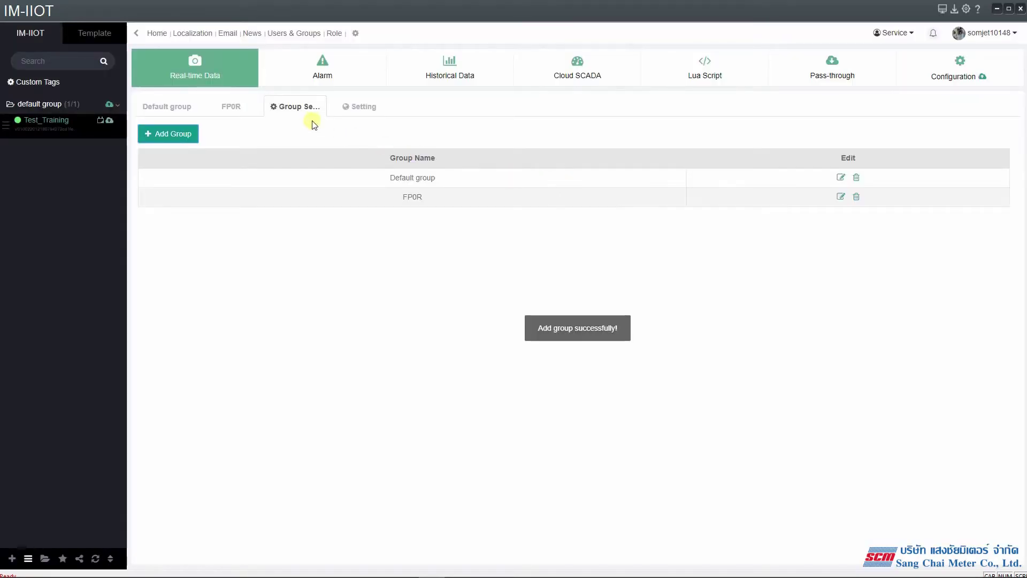
# Step: Start a new tag in the FP0R group, named SW_START, with the connection 2-COM1
pyautogui.click(232, 108)
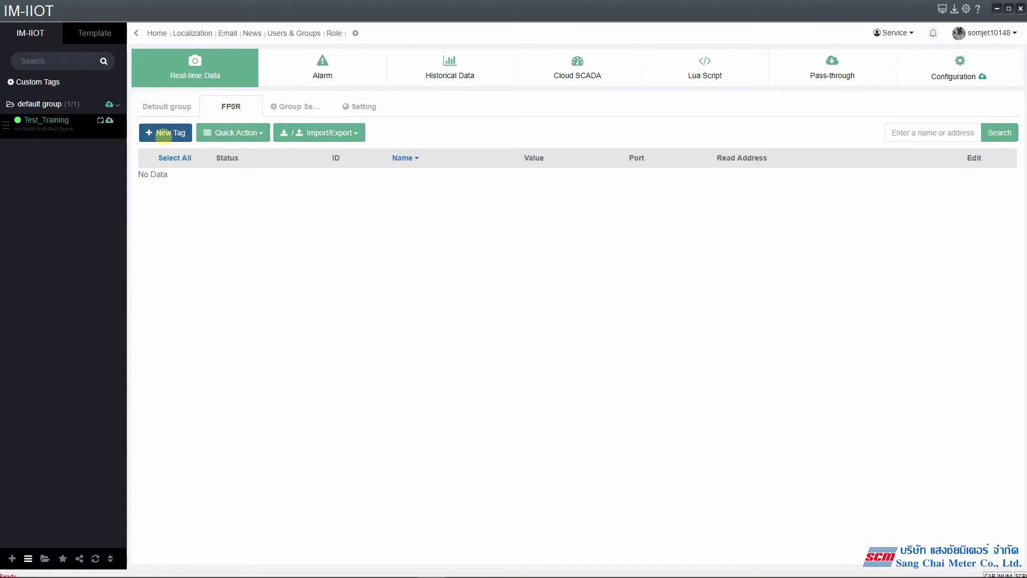
pyautogui.click(163, 133)
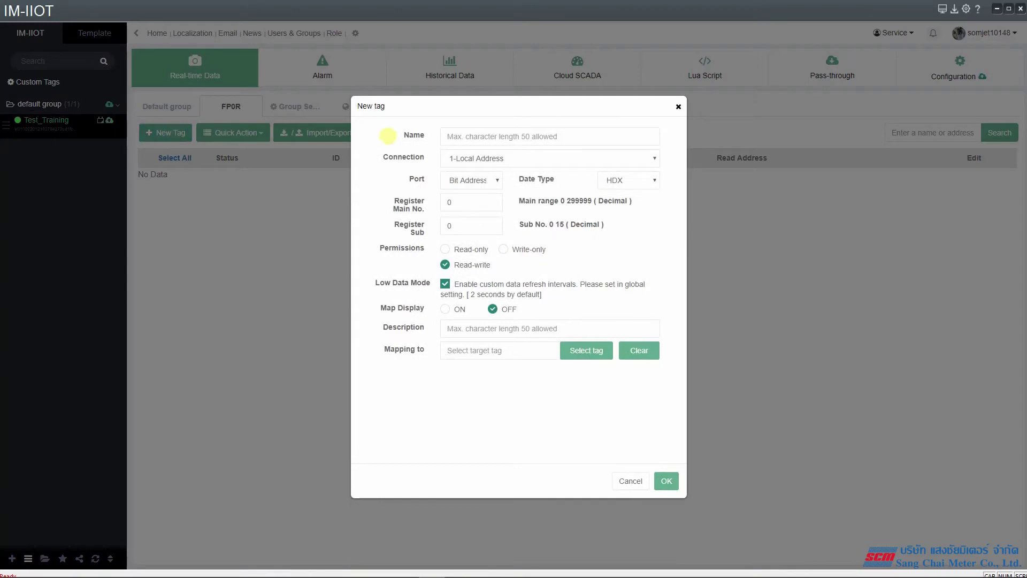
pyautogui.click(463, 134)
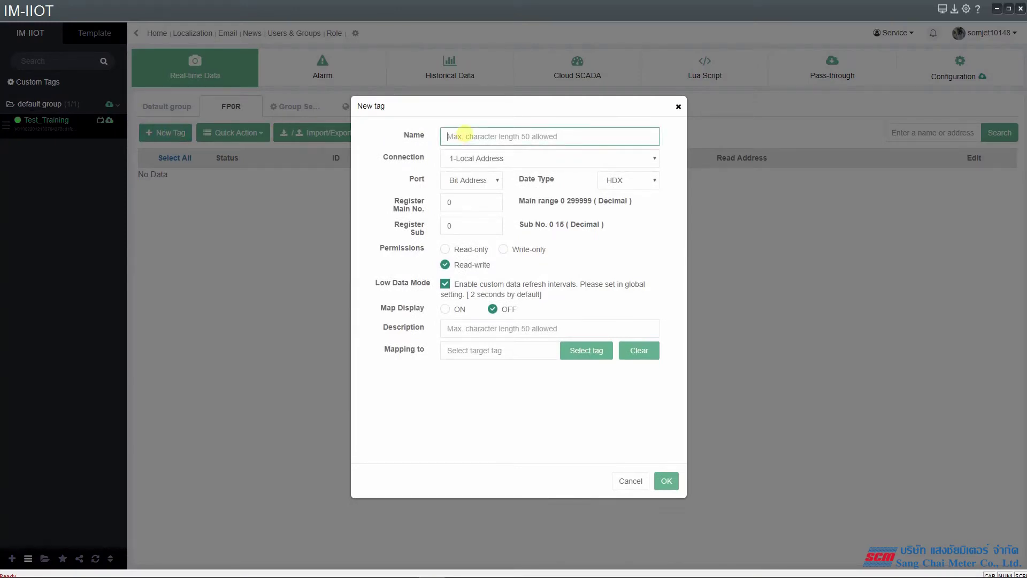
pyautogui.write('SW_')
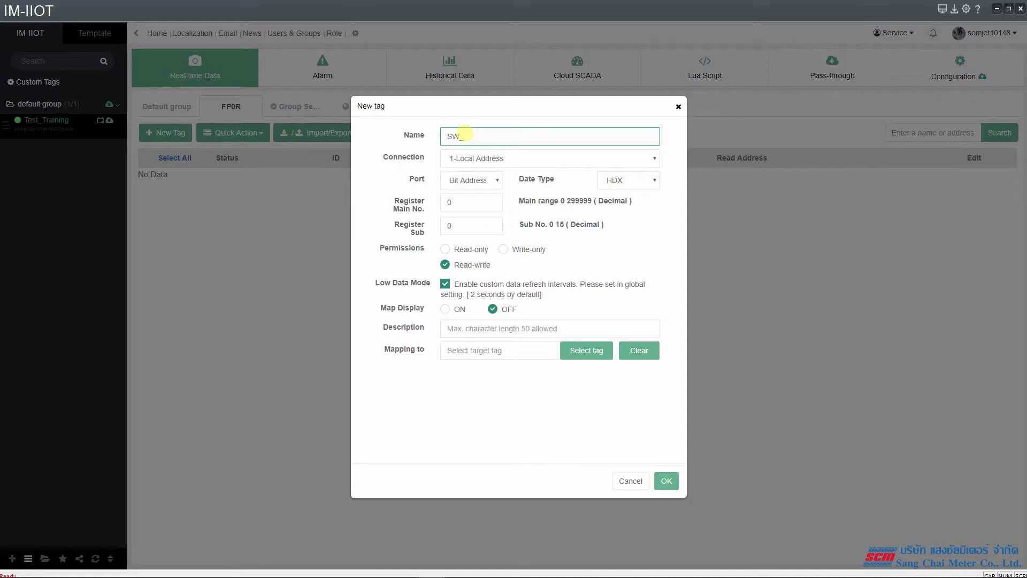
pyautogui.write('START')
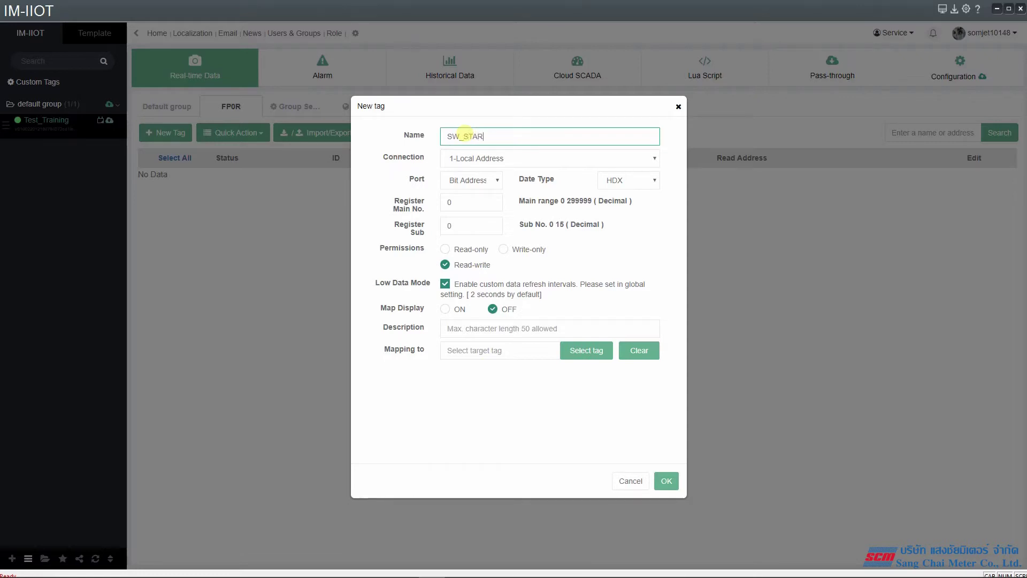
pyautogui.click(484, 158)
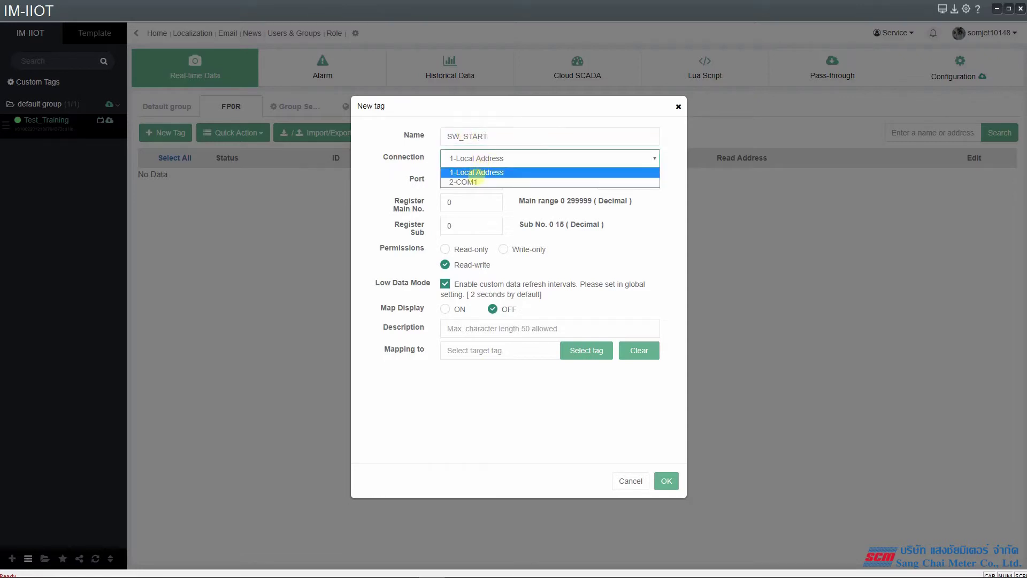
pyautogui.click(475, 182)
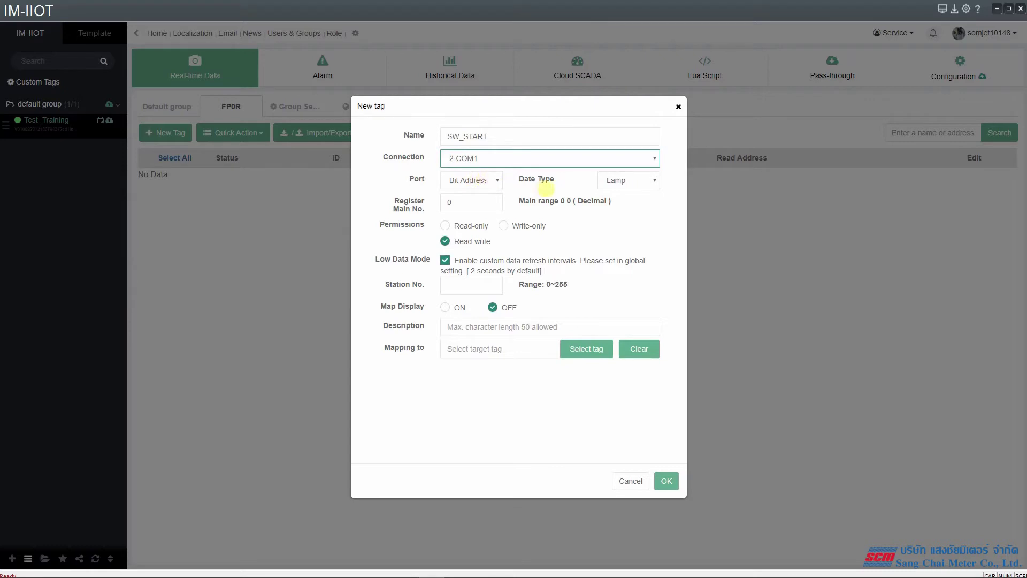
# Step: Give the SW_START tag data type R and main register number 100, turn off Low Data Mode, and save it
pyautogui.click(610, 181)
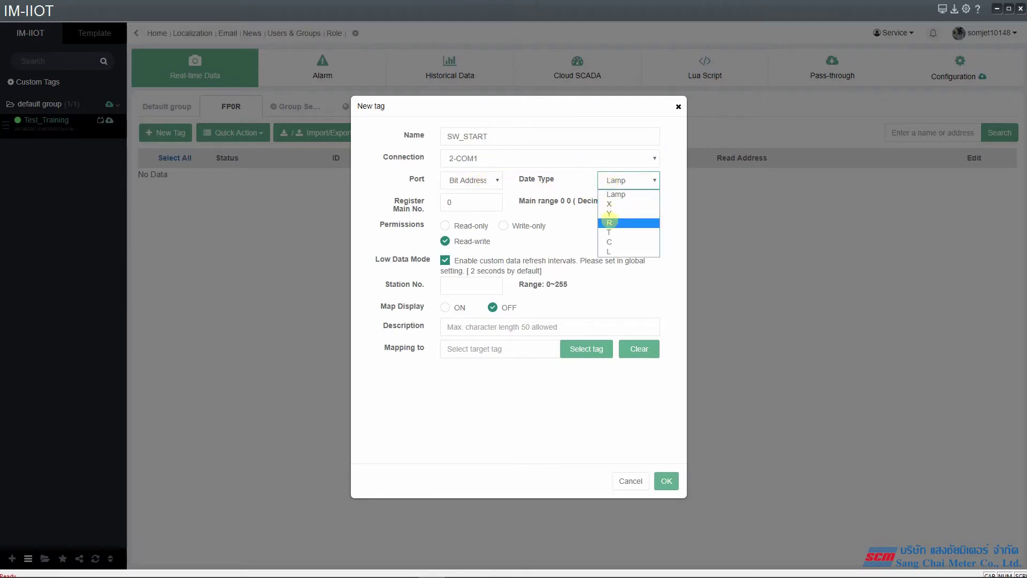
pyautogui.click(610, 223)
pyautogui.click(471, 209)
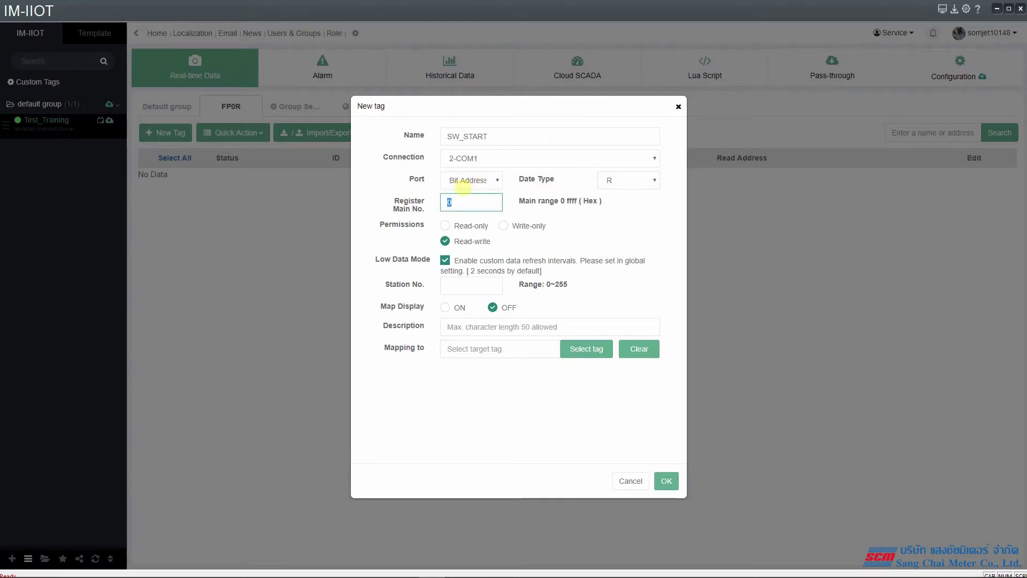
pyautogui.press('BackSpace')
pyautogui.write('100')
pyautogui.click(445, 259)
pyautogui.click(664, 477)
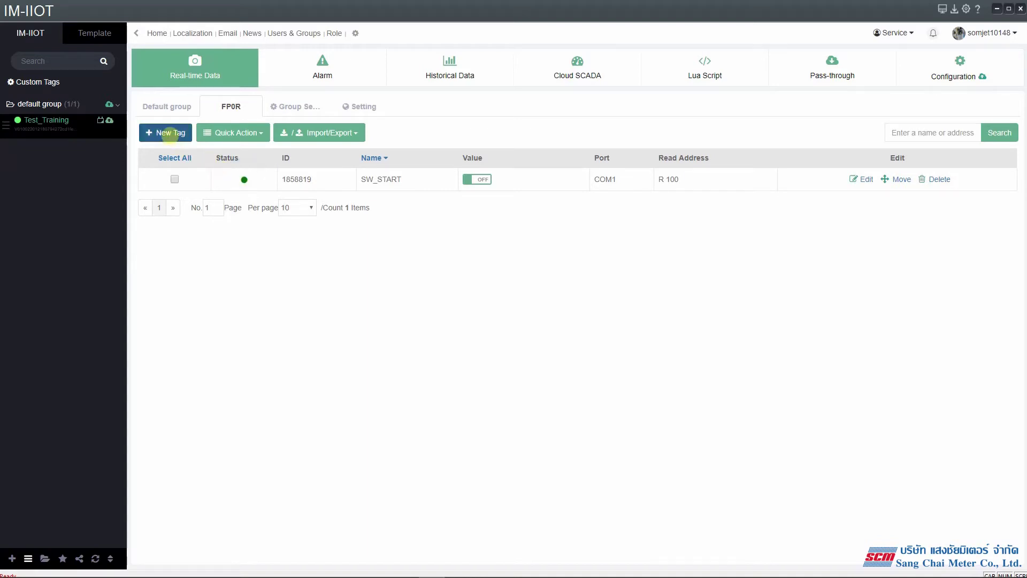
# Step: Start another FP0R tag named SW_STOP with the connection 2-COM1
pyautogui.click(169, 133)
pyautogui.click(488, 135)
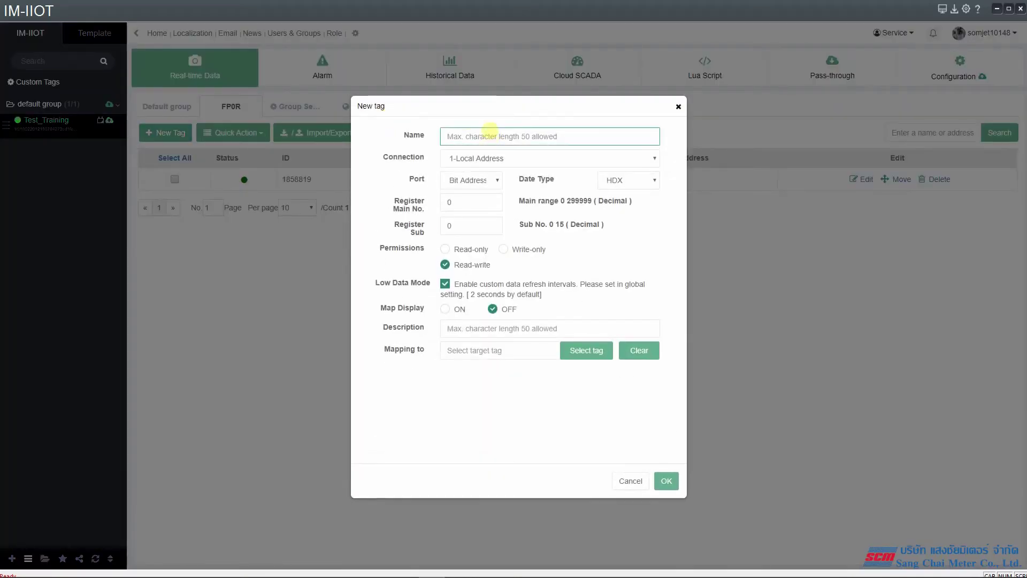
pyautogui.write('SW_')
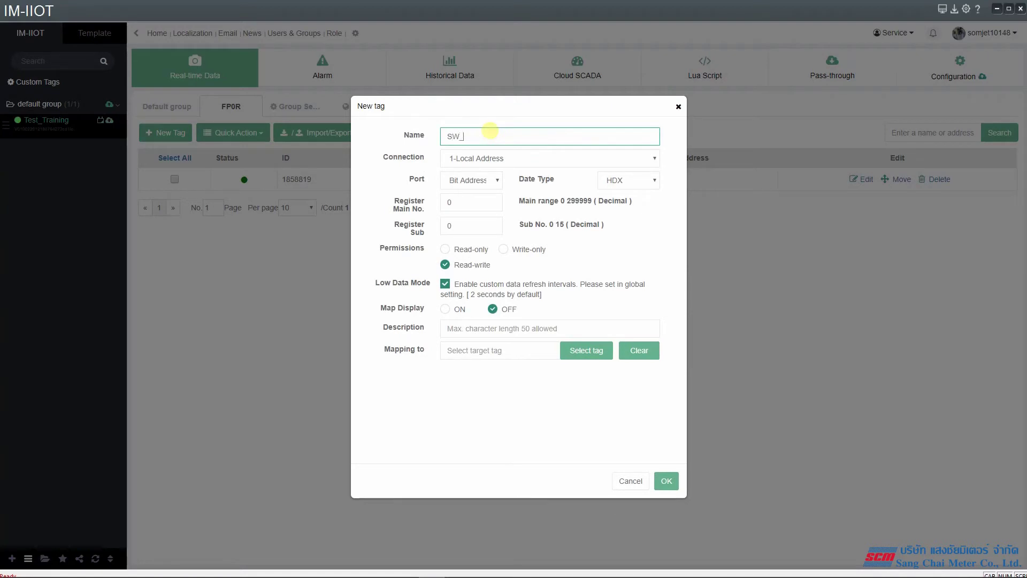
pyautogui.write('STOP')
pyautogui.click(508, 159)
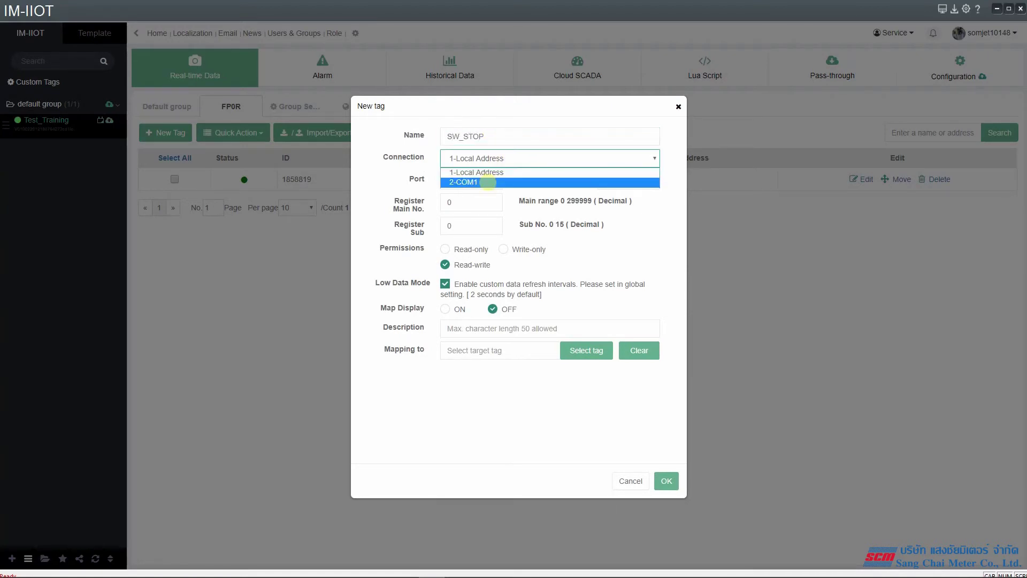
pyautogui.click(487, 183)
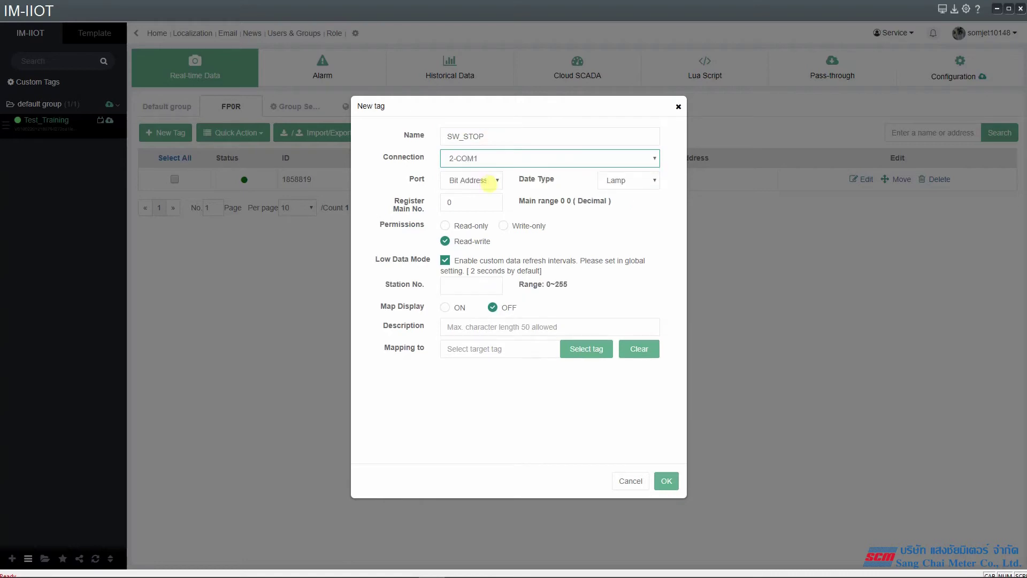
# Step: Give the SW_STOP tag data type R and main register number 110, turn off Low Data Mode, and save it
pyautogui.click(486, 182)
pyautogui.click(615, 180)
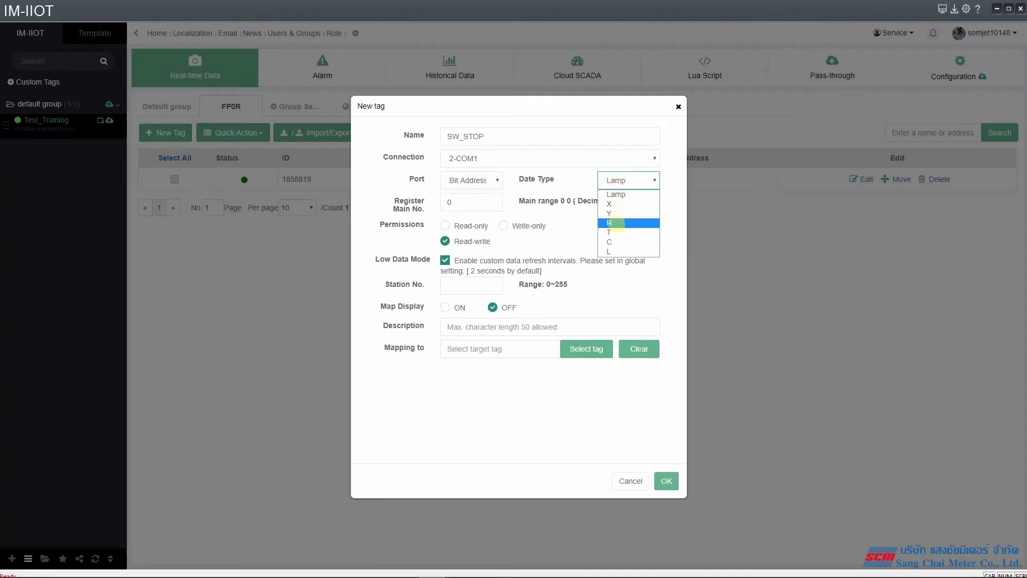
pyautogui.click(615, 223)
pyautogui.click(458, 201)
pyautogui.write('110')
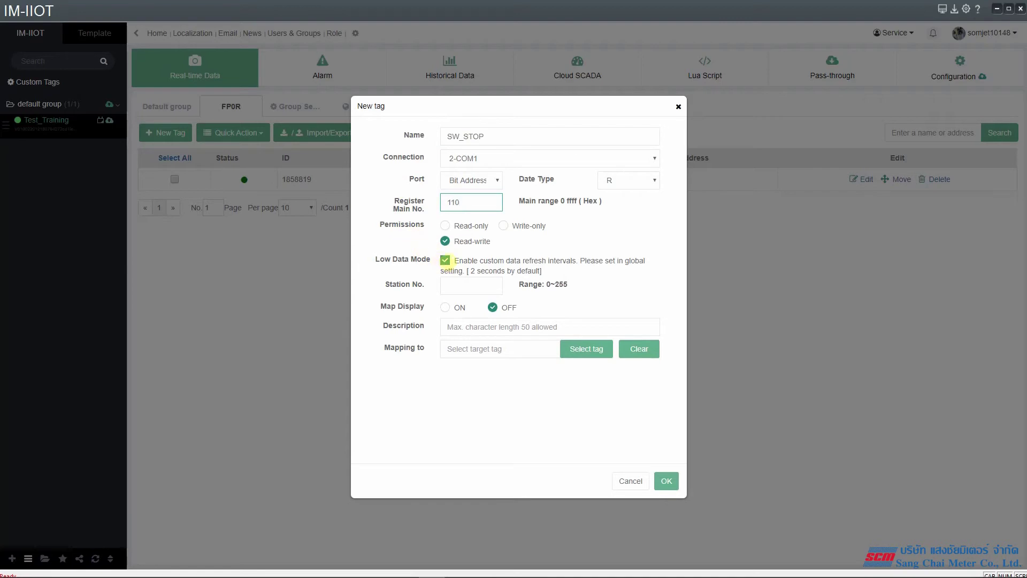
pyautogui.click(445, 260)
pyautogui.click(665, 479)
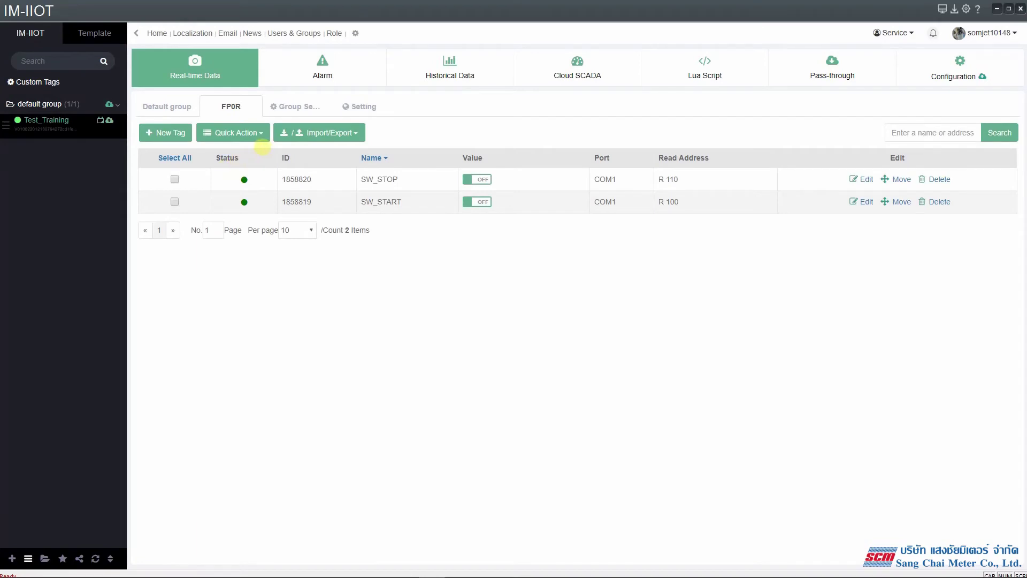
# Step: Start a third FP0R tag named MC_1 with the connection 2-COM1
pyautogui.click(174, 142)
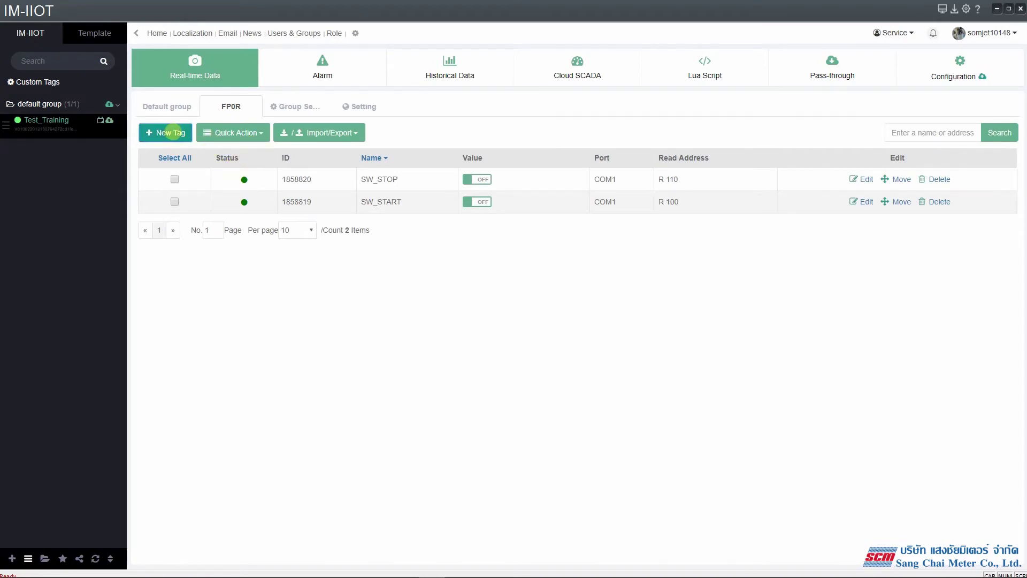
pyautogui.click(477, 140)
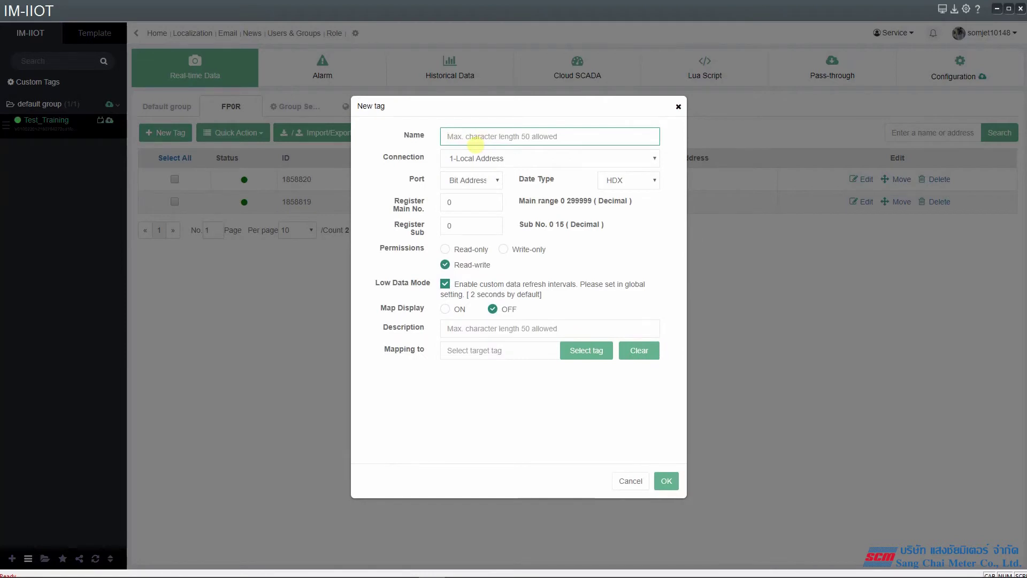
pyautogui.write('MC_1')
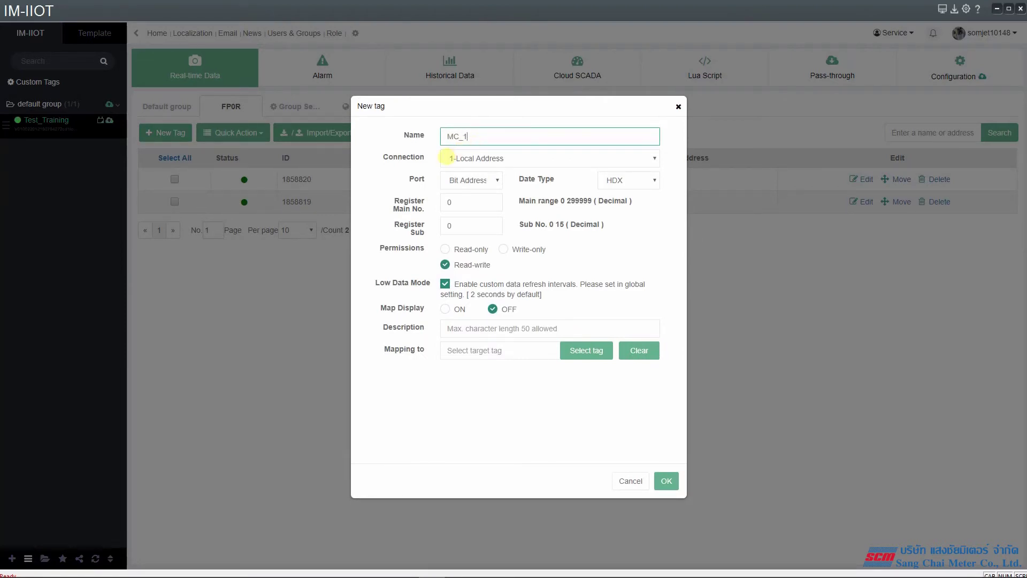
pyautogui.click(446, 156)
pyautogui.click(452, 178)
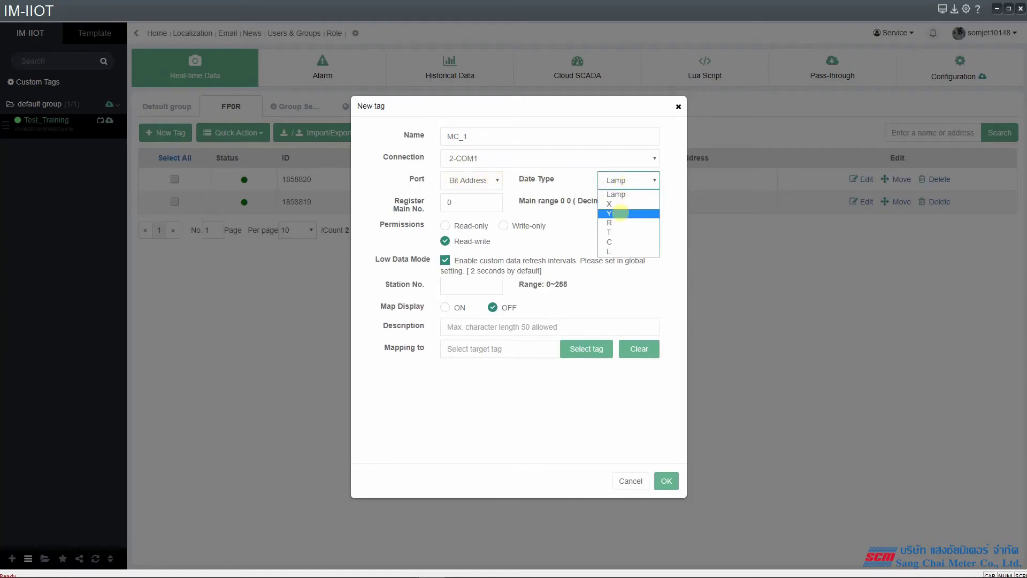
# Step: Give the MC_1 tag data type Y, main register number 1 and Read-only permission, turn off Low Data Mode, and save it
pyautogui.click(615, 213)
pyautogui.press('Tab')
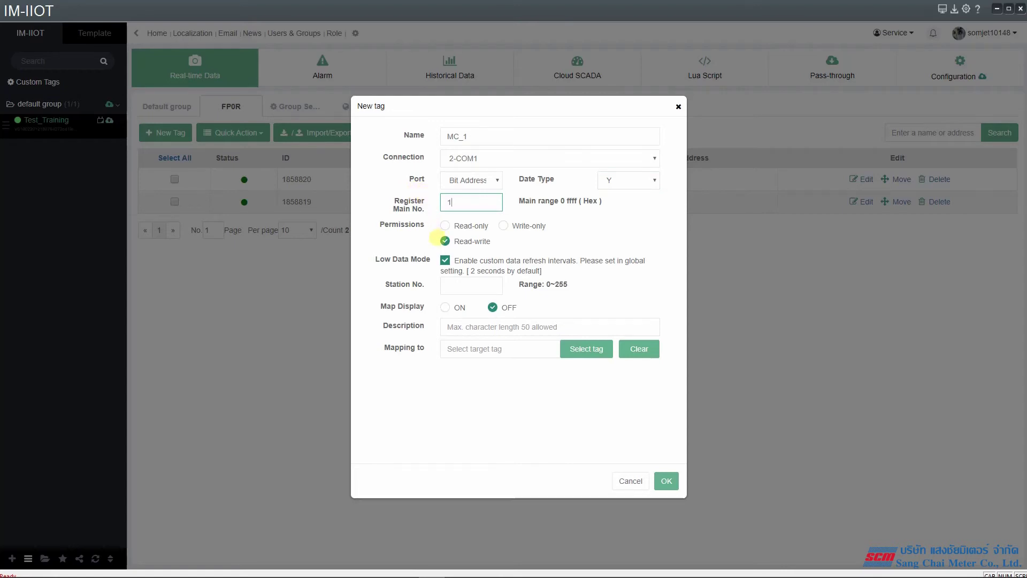
pyautogui.click(444, 225)
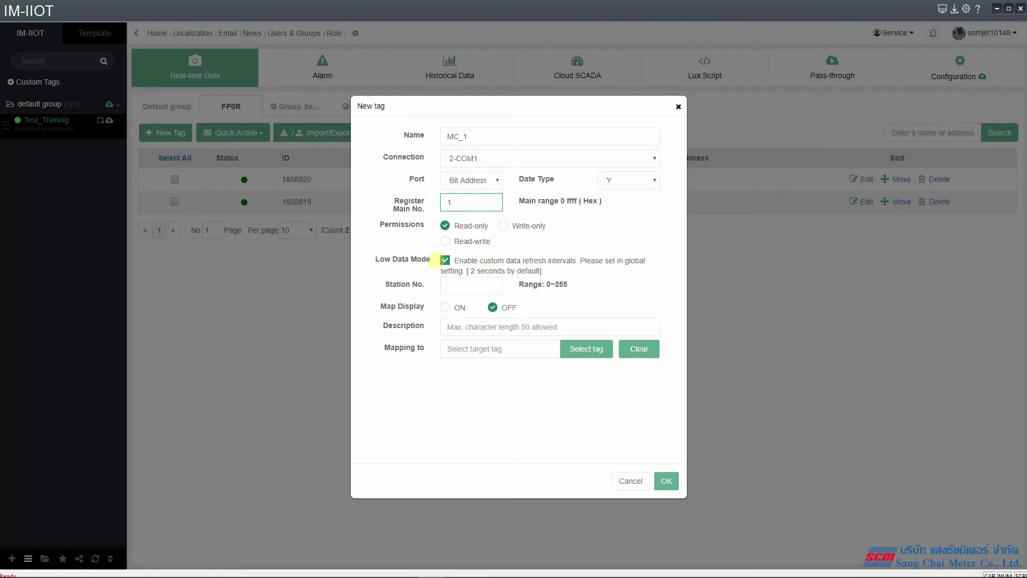
pyautogui.click(445, 260)
pyautogui.click(664, 480)
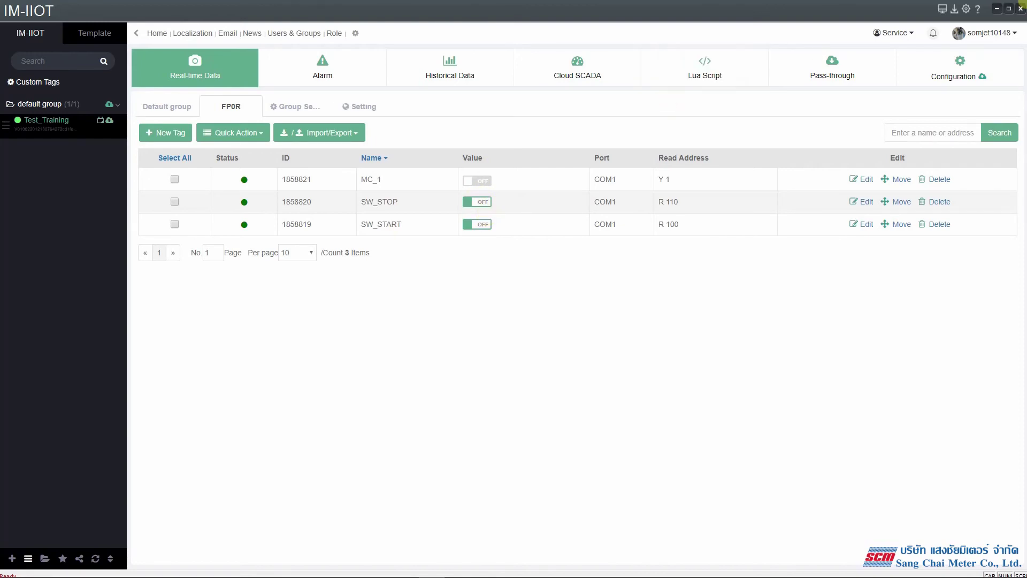
# Step: Restore the IM-IIOT and FPWIN GR7S windows to a smaller size so both are visible, and show the FP0R group's tags
pyautogui.click(1009, 9)
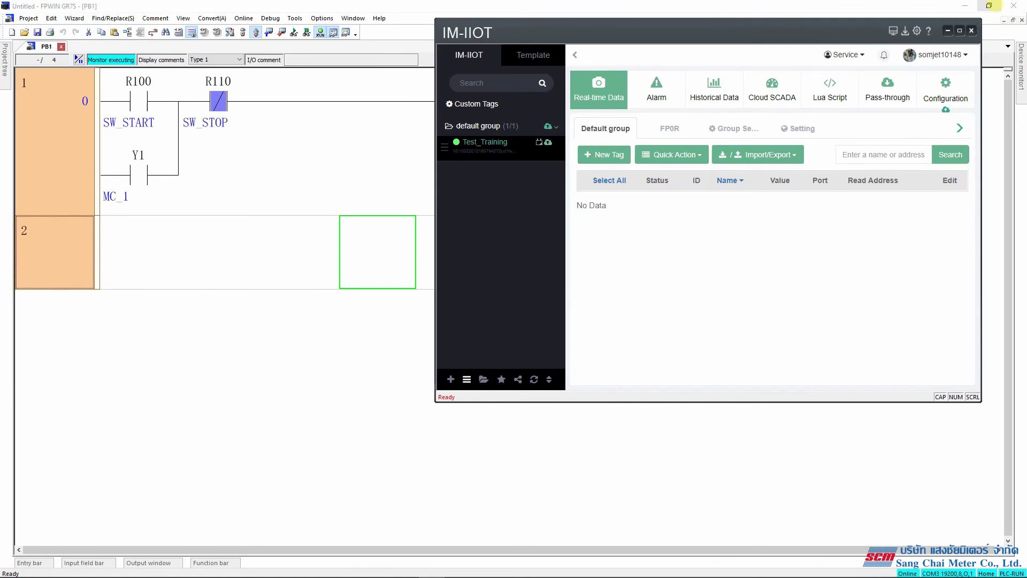
pyautogui.click(989, 5)
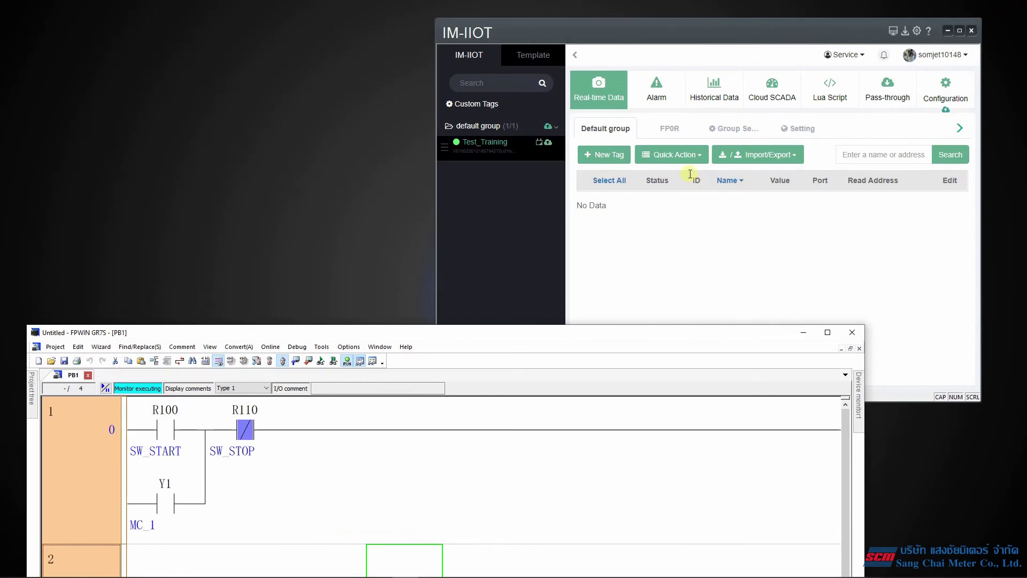
pyautogui.click(670, 128)
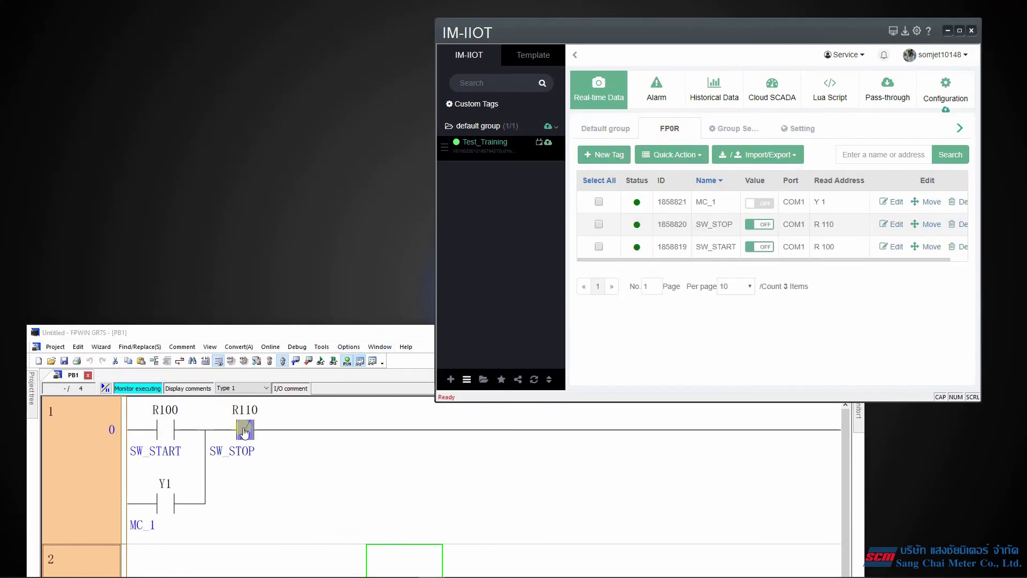
# Step: Widen the FPWIN GR7S window to show the whole rung through coil Y1, and arrange it below IM-IIOT's FP0R tag list
pyautogui.moveTo(359, 336); pyautogui.dragTo(341, 286)
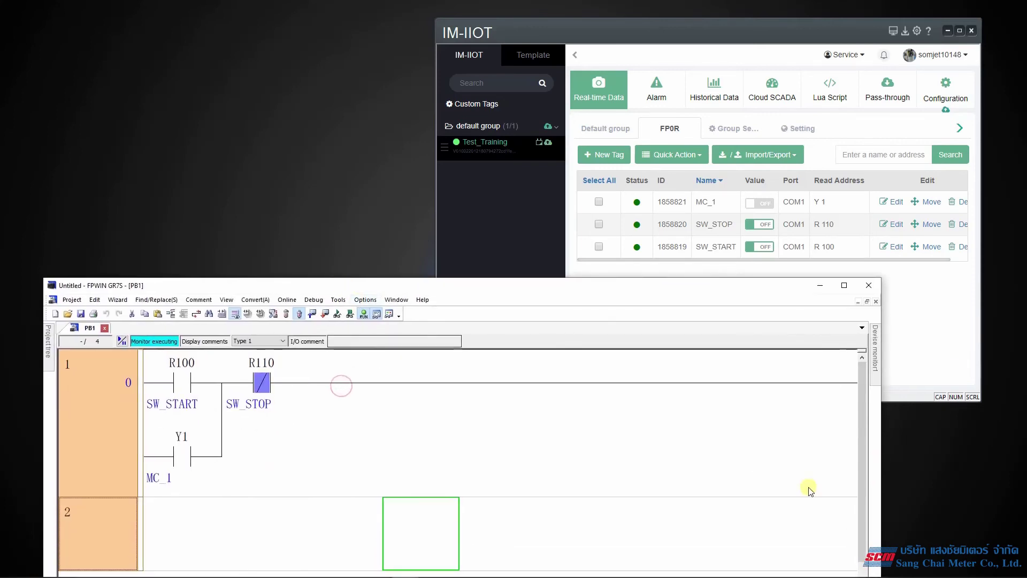
pyautogui.moveTo(881, 488); pyautogui.dragTo(1023, 485)
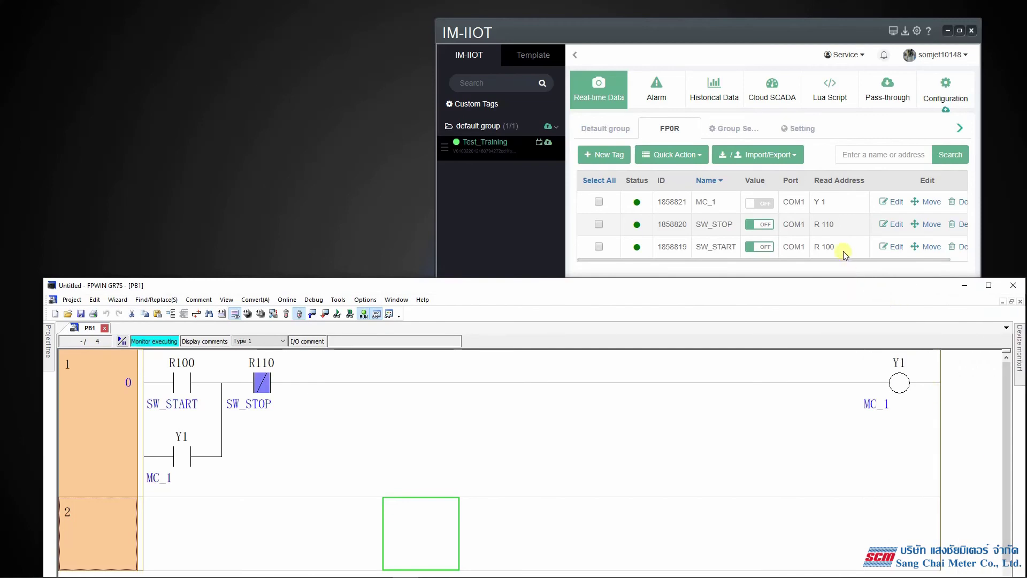
pyautogui.moveTo(829, 289); pyautogui.dragTo(844, 371)
pyautogui.moveTo(745, 32); pyautogui.dragTo(744, 16)
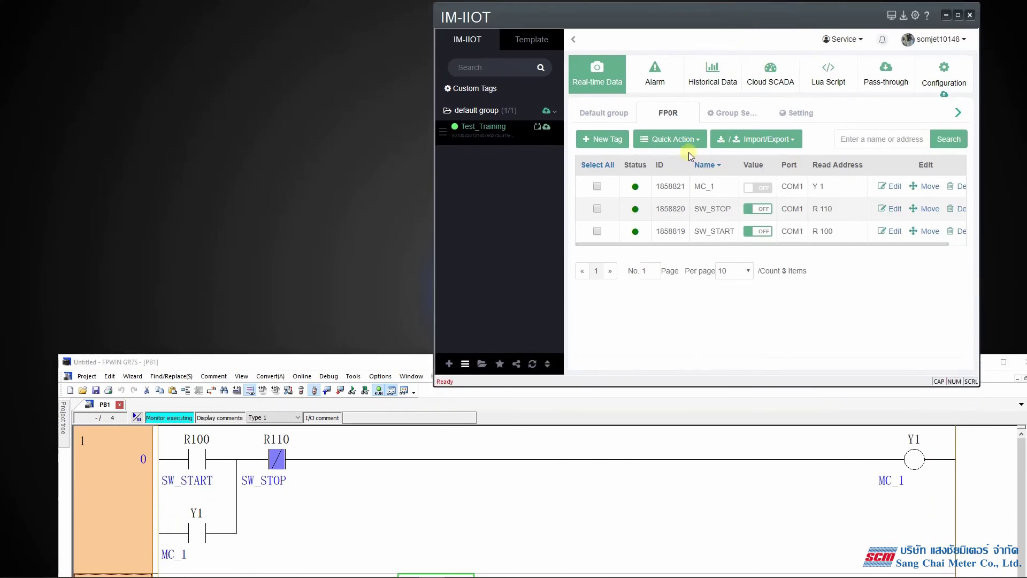
pyautogui.click(593, 465)
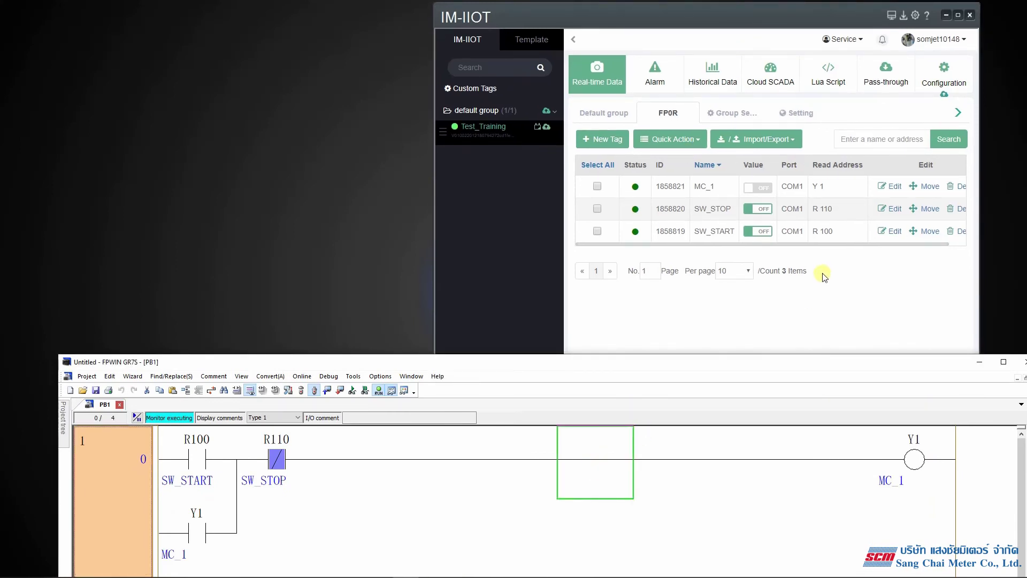
# Step: Test the start/stop circuit from the FP0R tag list by switching SW_START on and back off, followed by SW_STOP on and back off
pyautogui.click(752, 237)
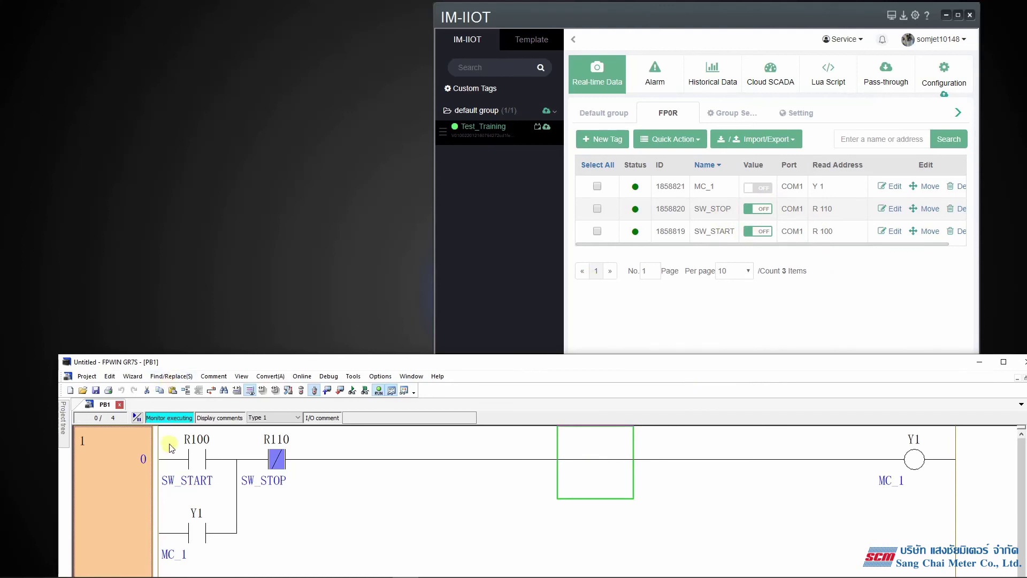
pyautogui.click(754, 238)
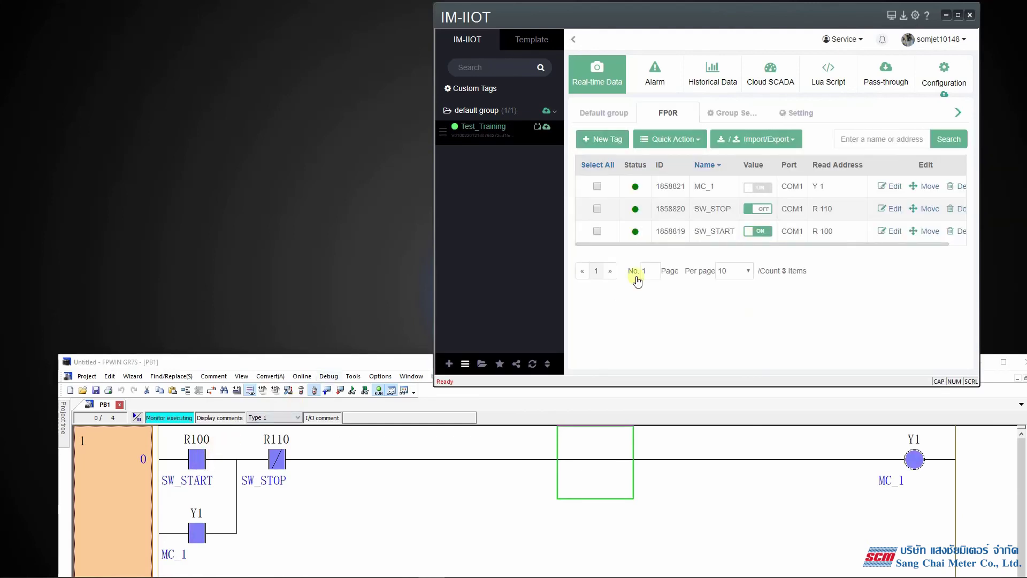
pyautogui.click(765, 238)
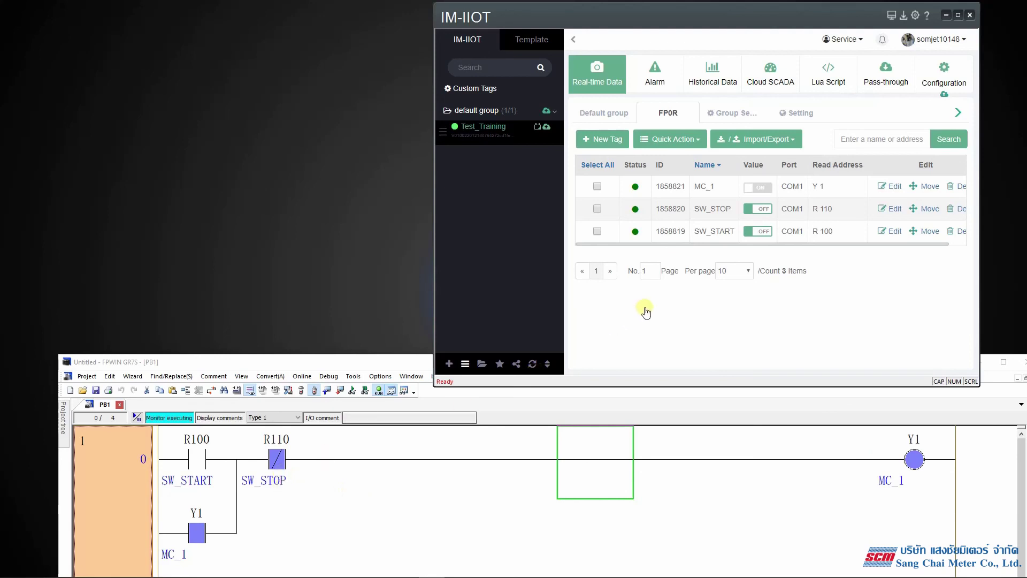
pyautogui.click(764, 210)
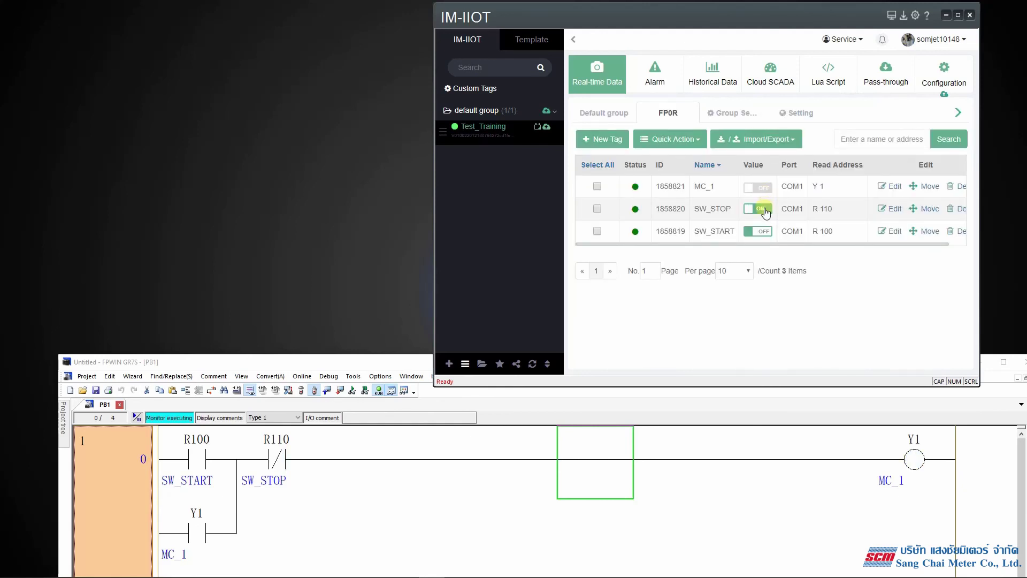
pyautogui.click(764, 210)
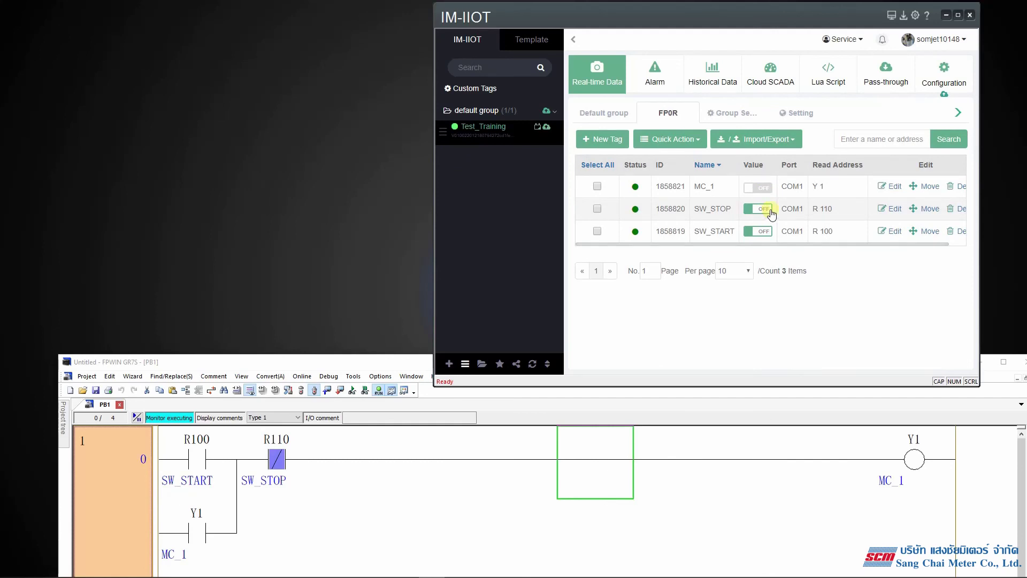